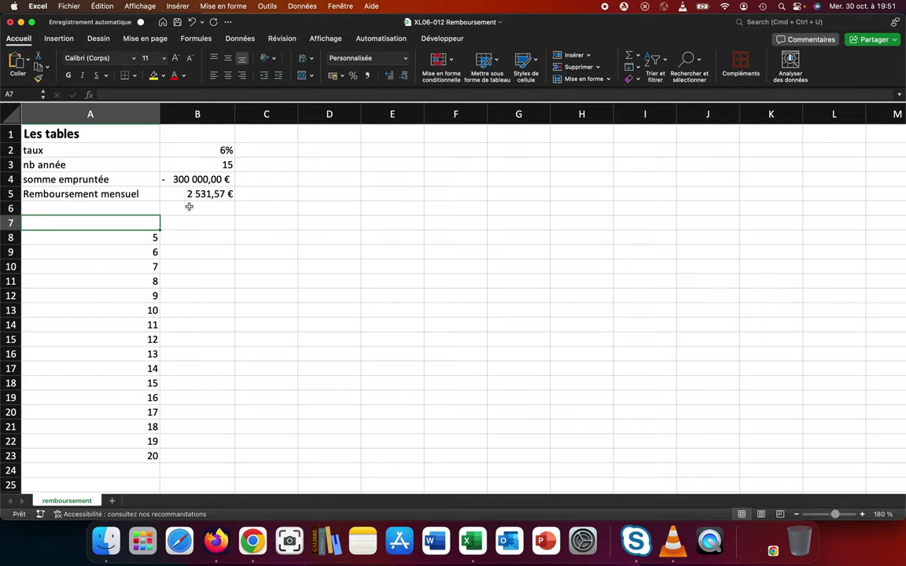
Enter the first two interest rates, 4,75% in B7 and 5% in C7
drag(129, 240, 125, 372)
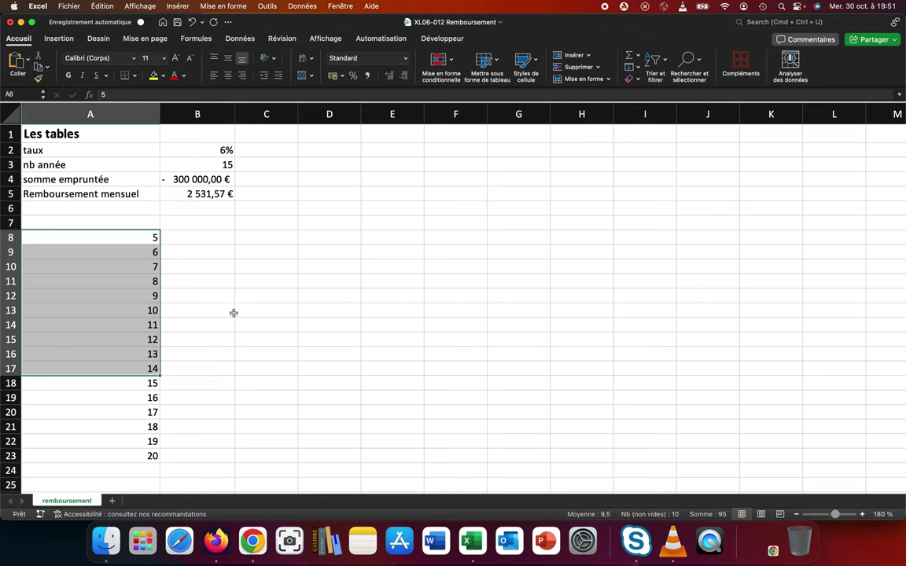
click(190, 227)
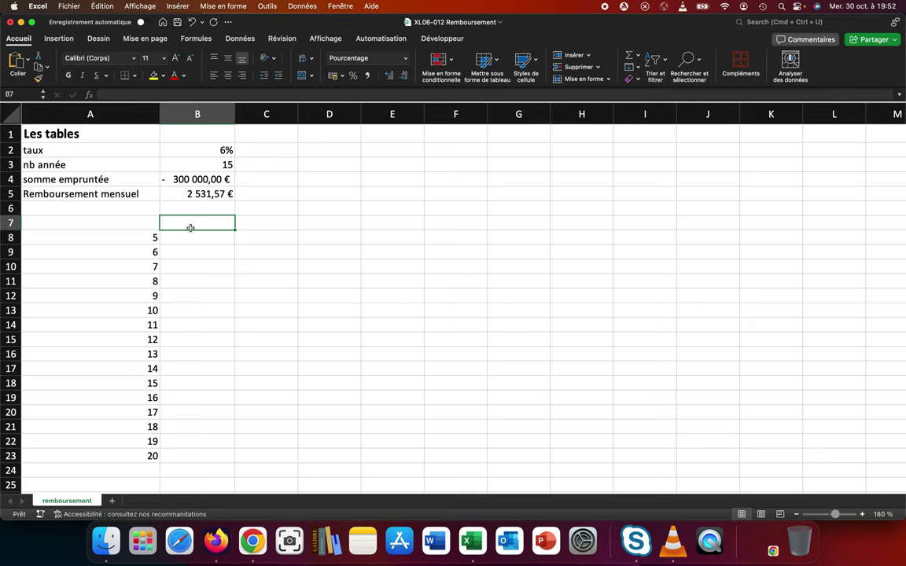
text(',75%)
key(BackSpace)
key(BackSpace)
key(BackSpace)
key(BackSpace)
key(BackSpace)
text(4,)
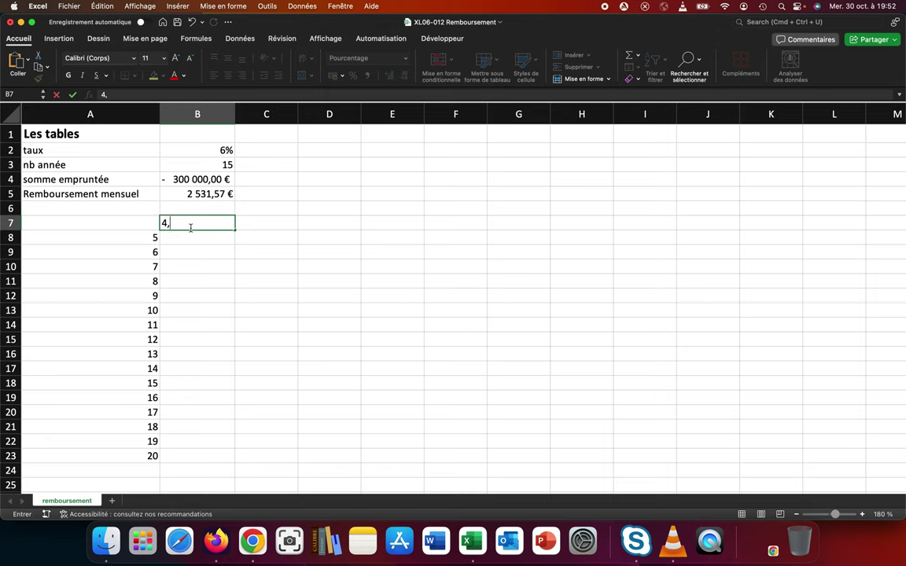
text(75%)
key(Tab)
text(5%)
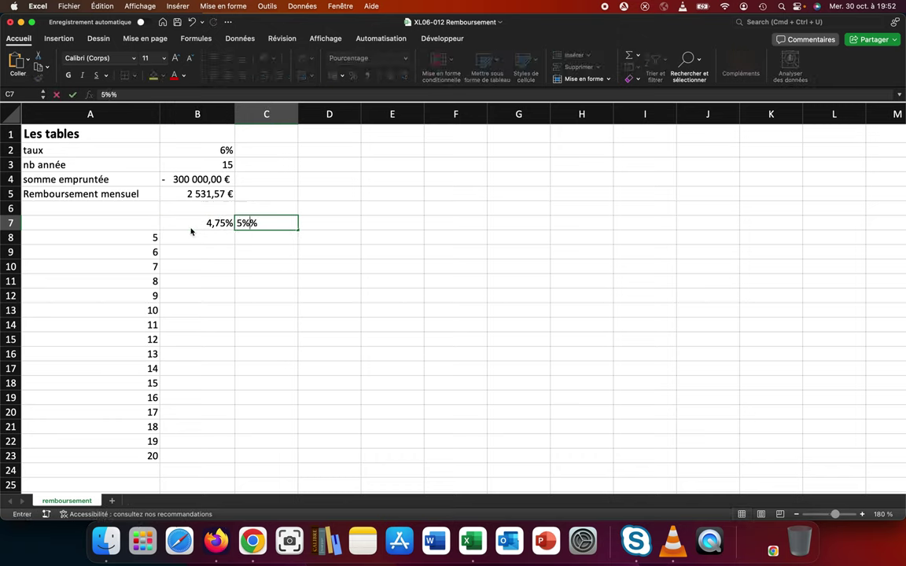
key(Return)
click(243, 223)
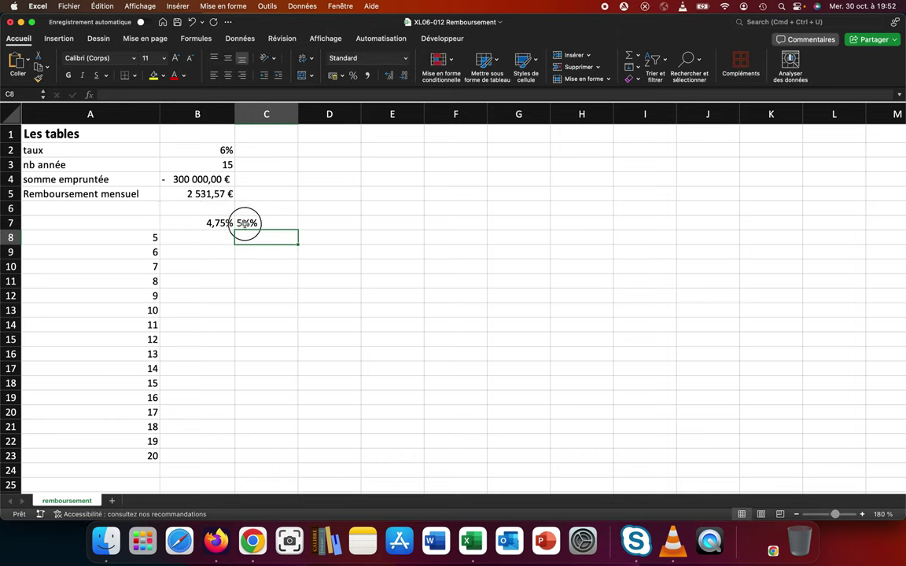
text(5%)
key(Return)
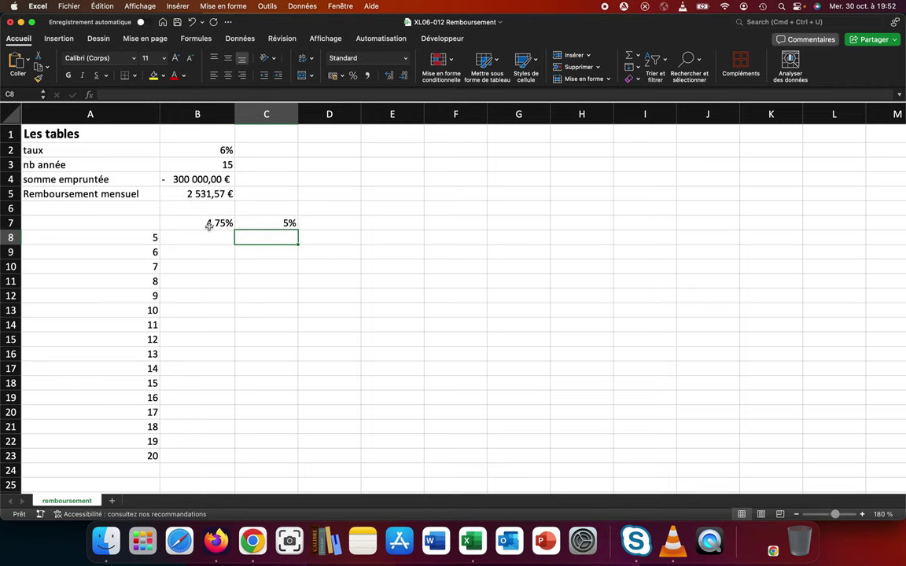
Extend the rates in 0,25% steps to 6,50% in I7, shown with two decimals
click(204, 225)
drag(205, 223, 275, 223)
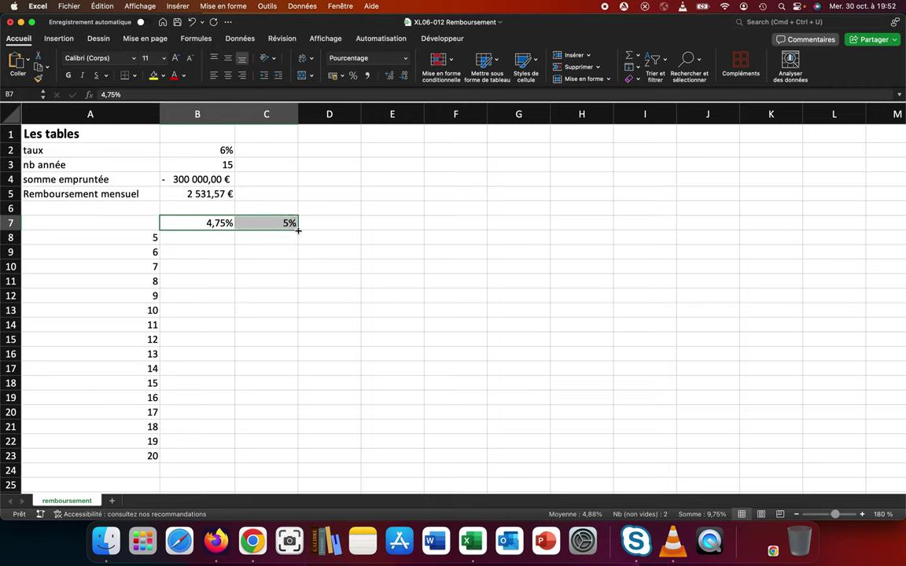
drag(298, 230, 561, 224)
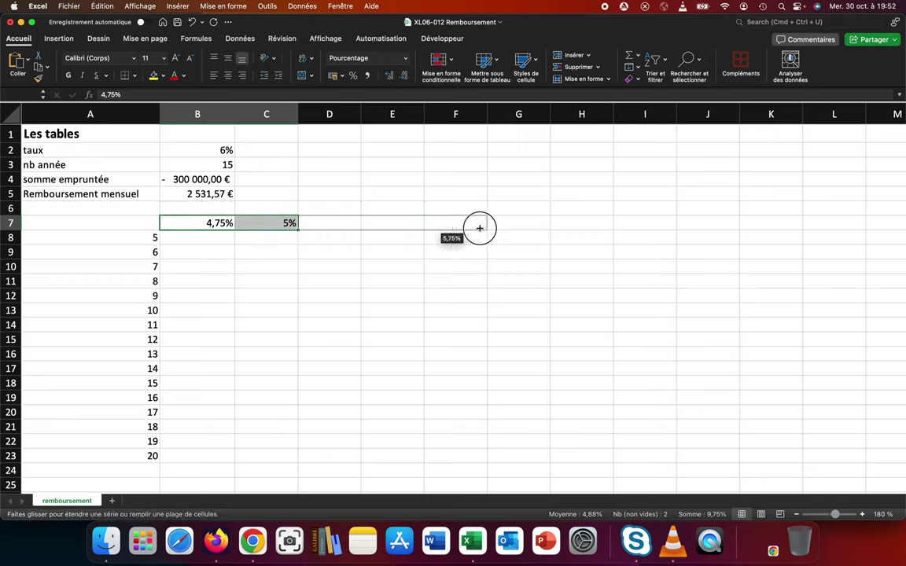
drag(561, 224, 586, 224)
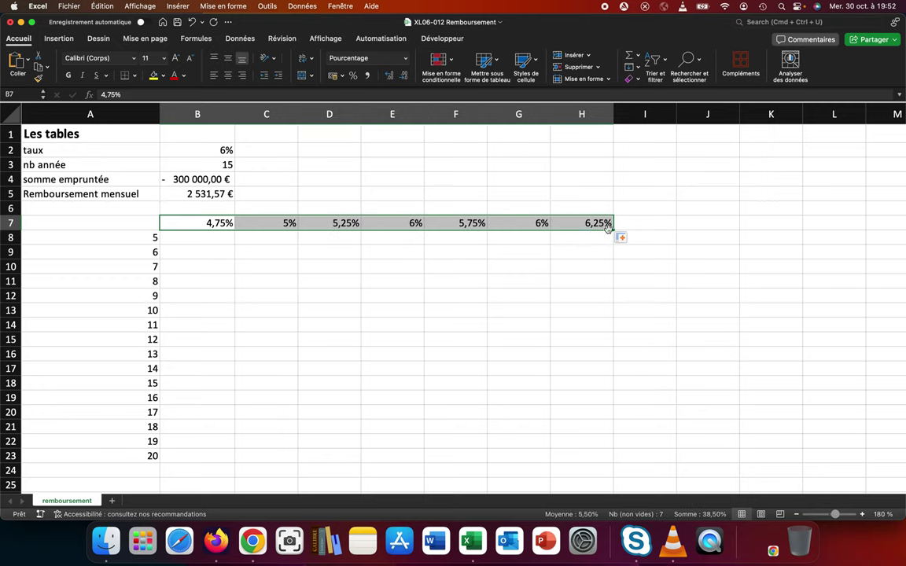
drag(628, 230, 647, 234)
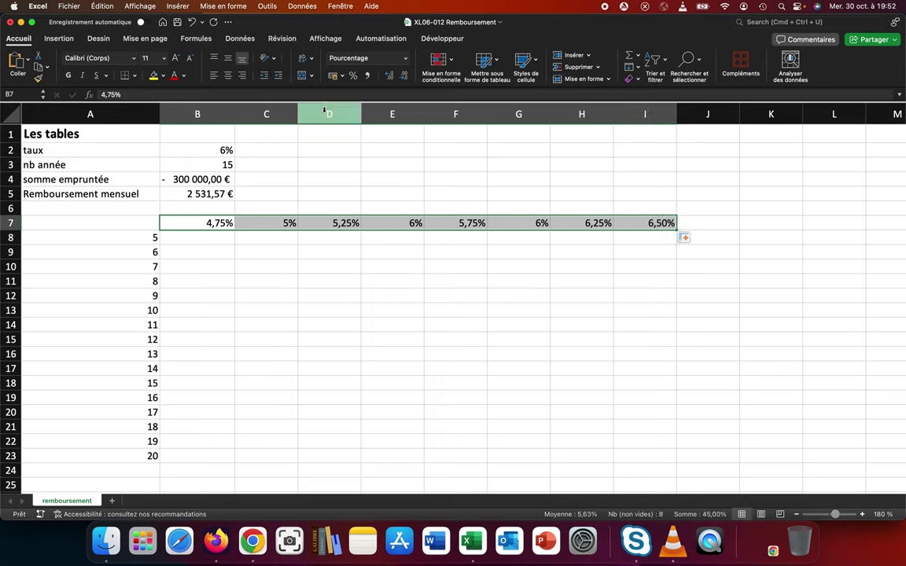
click(400, 78)
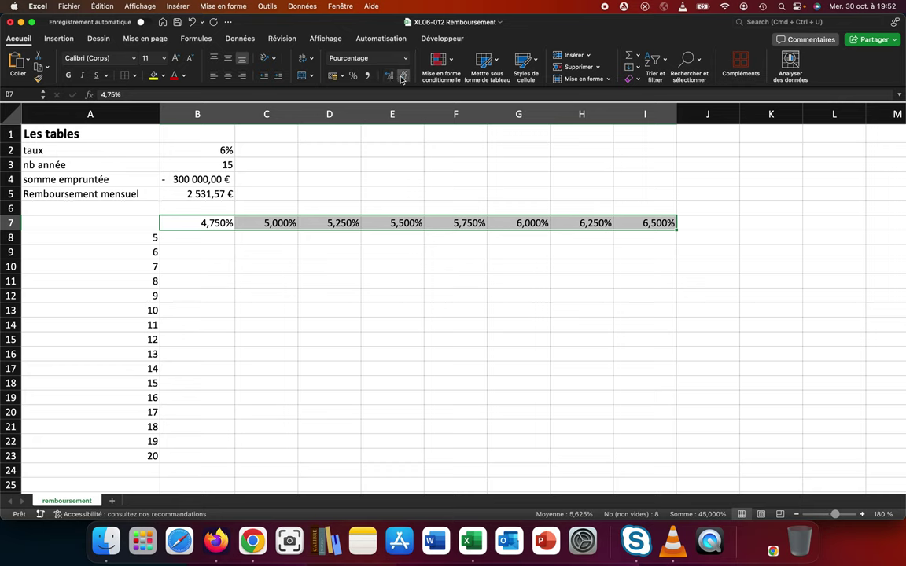
click(402, 78)
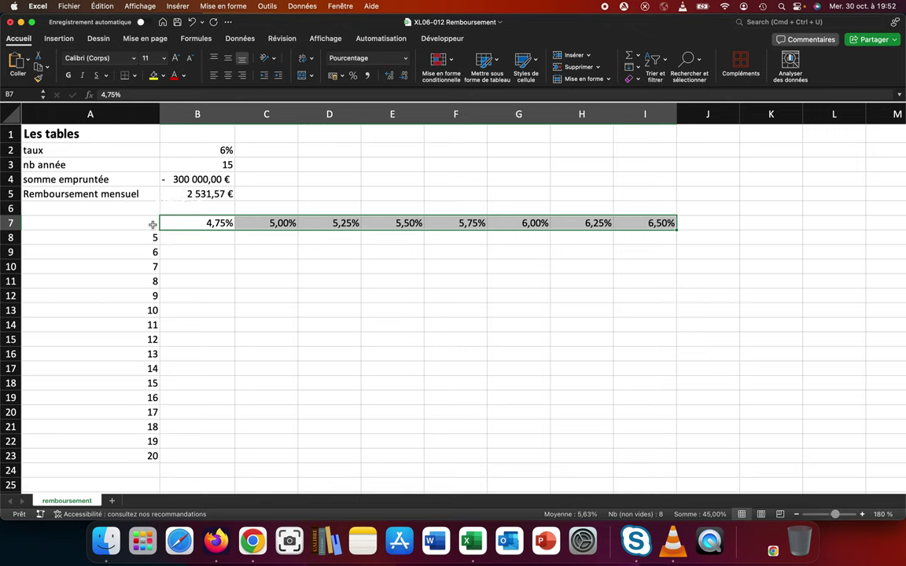
click(144, 225)
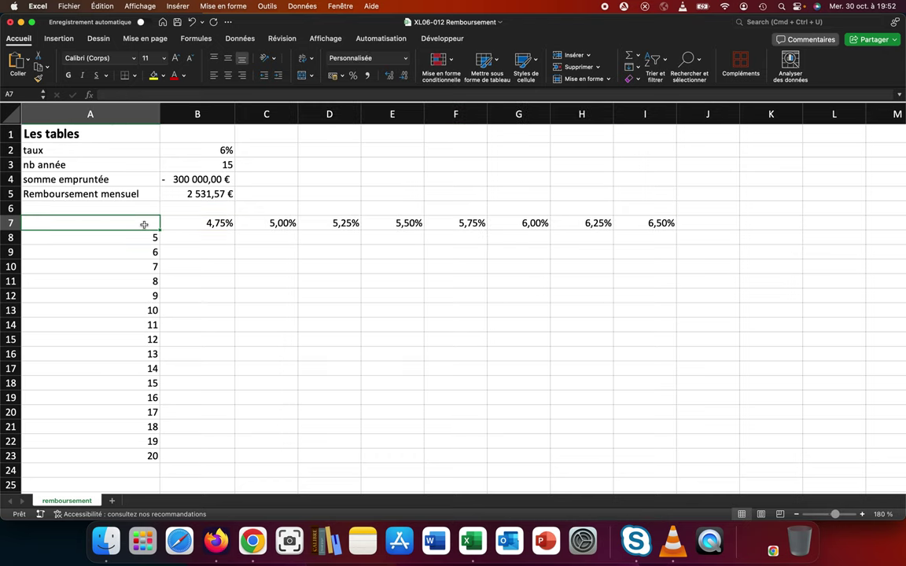
Link A7 to the monthly repayment with =B5 and select the A7:I23 table range
text(=)
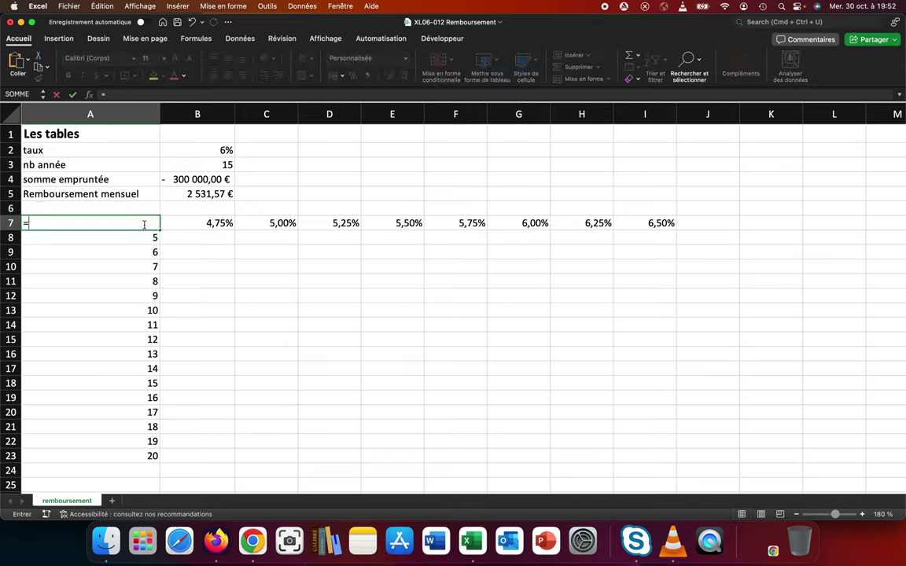
click(204, 194)
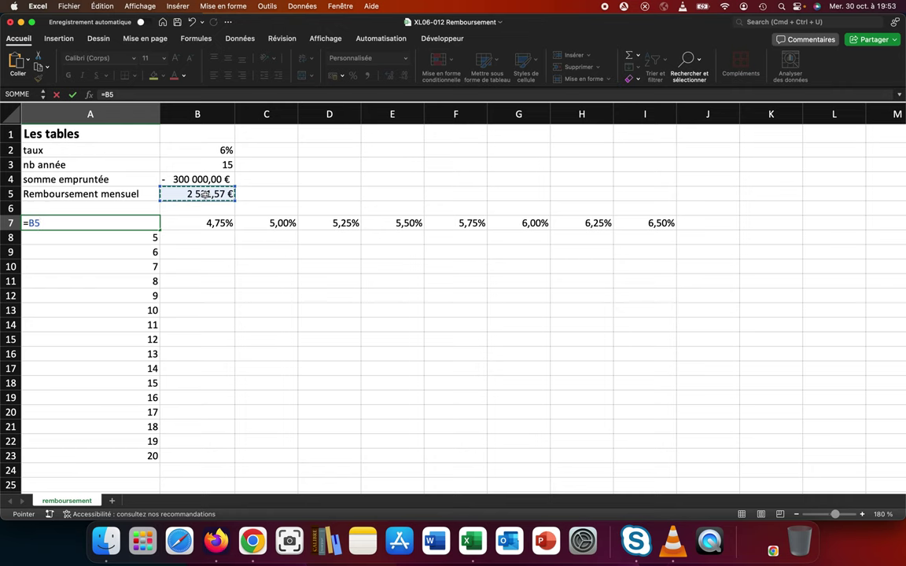
key(Return)
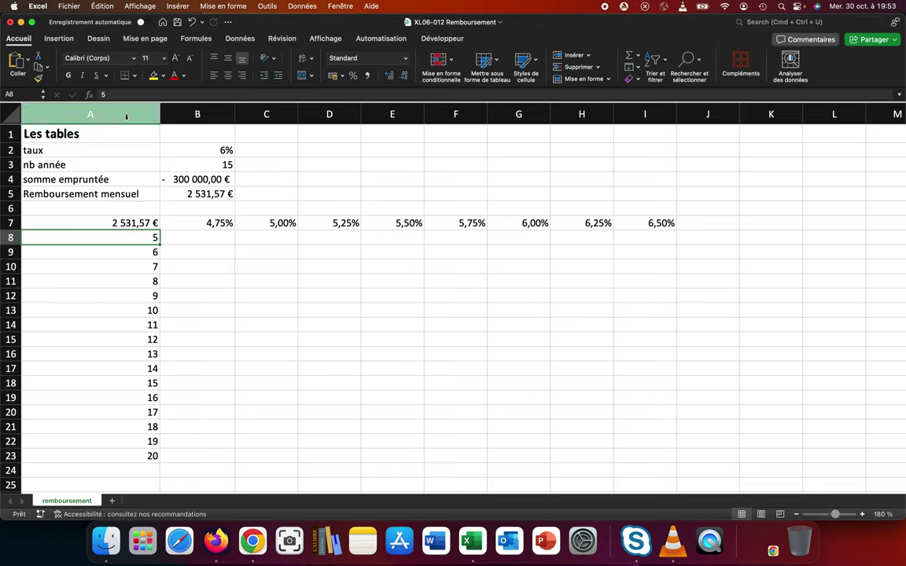
mouse_move(102, 222)
mouse_down()
mouse_move(616, 265)
mouse_move(633, 338)
mouse_move(636, 452)
mouse_up()
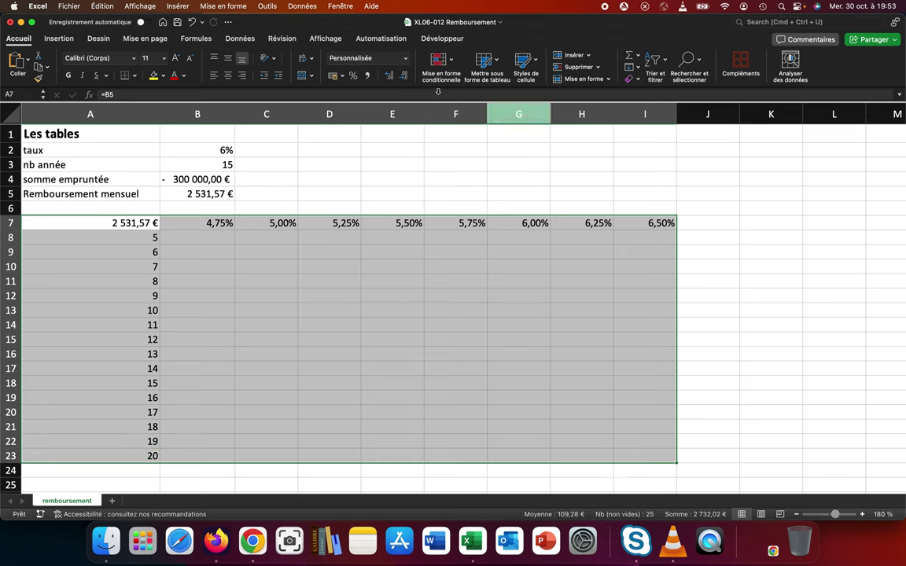
click(229, 40)
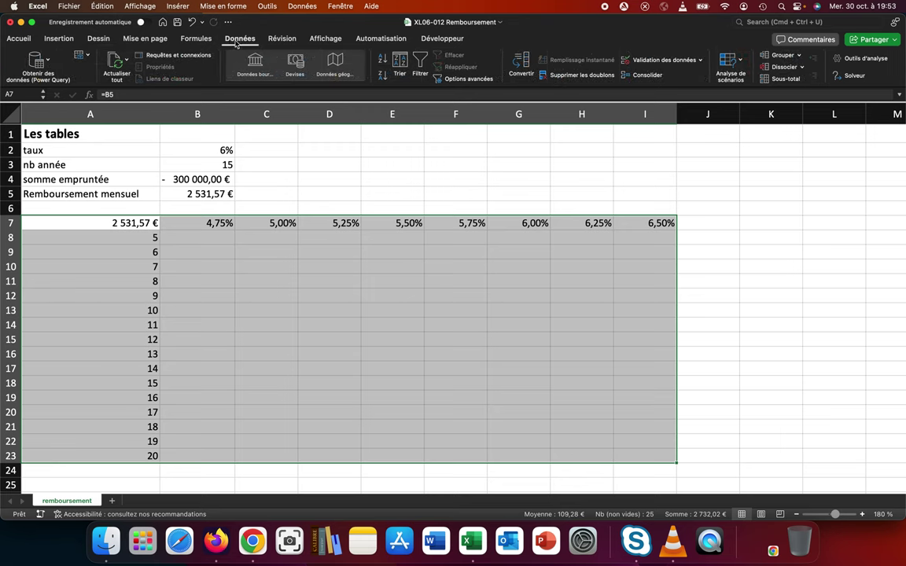
Create a data table with row input $B$2 (rate) and column input $B$3 (years)
click(728, 63)
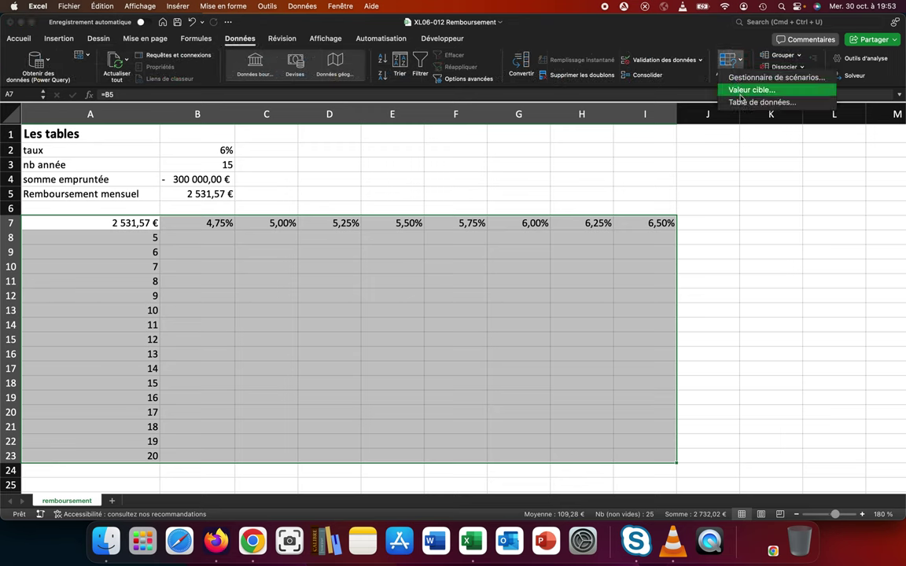
click(743, 96)
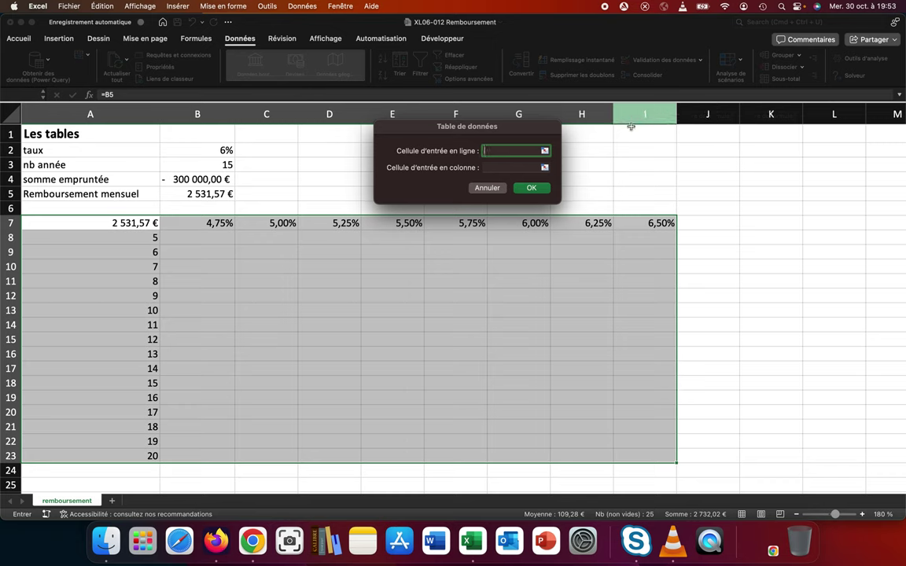
click(510, 166)
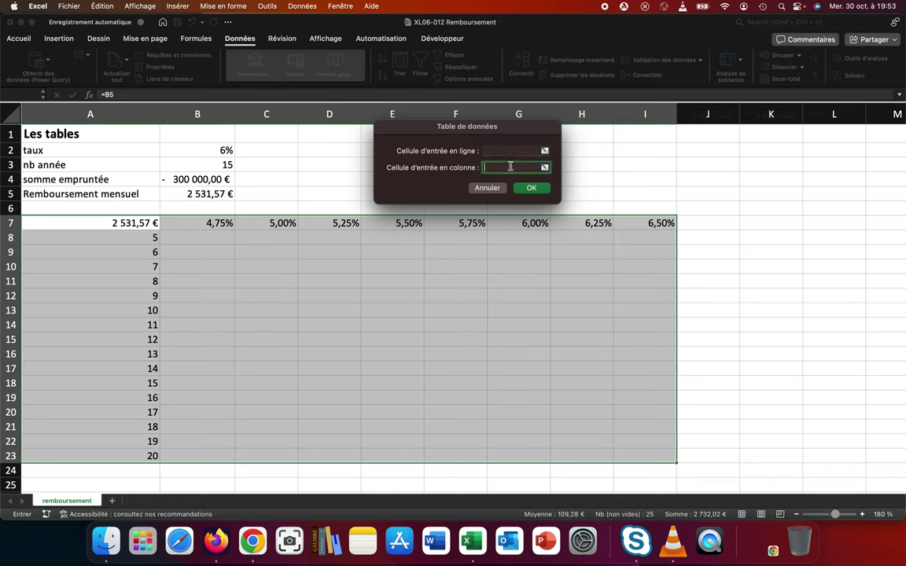
click(204, 167)
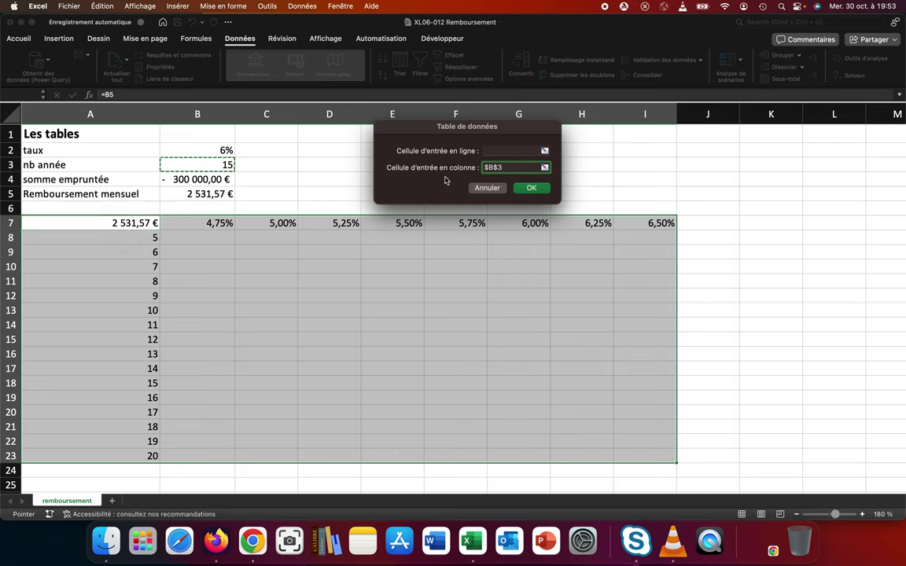
click(485, 149)
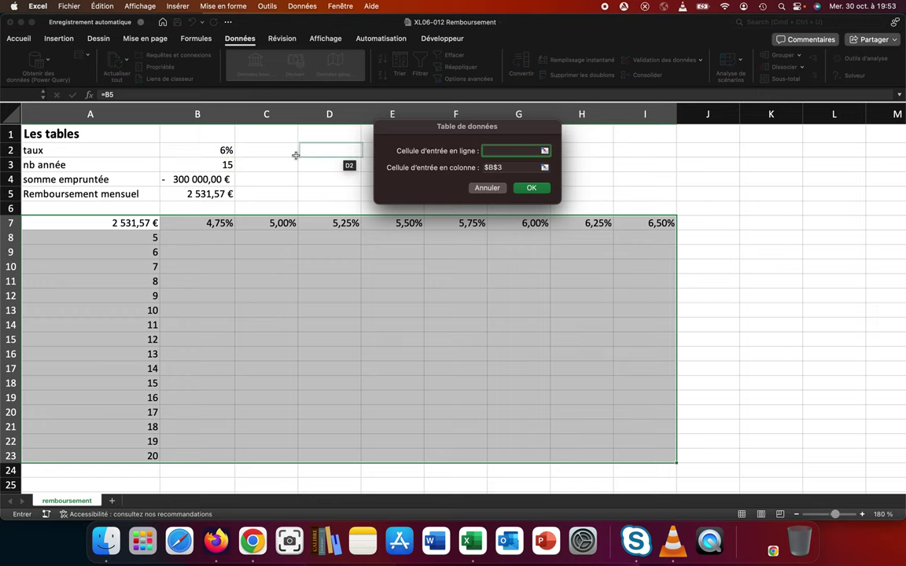
click(228, 150)
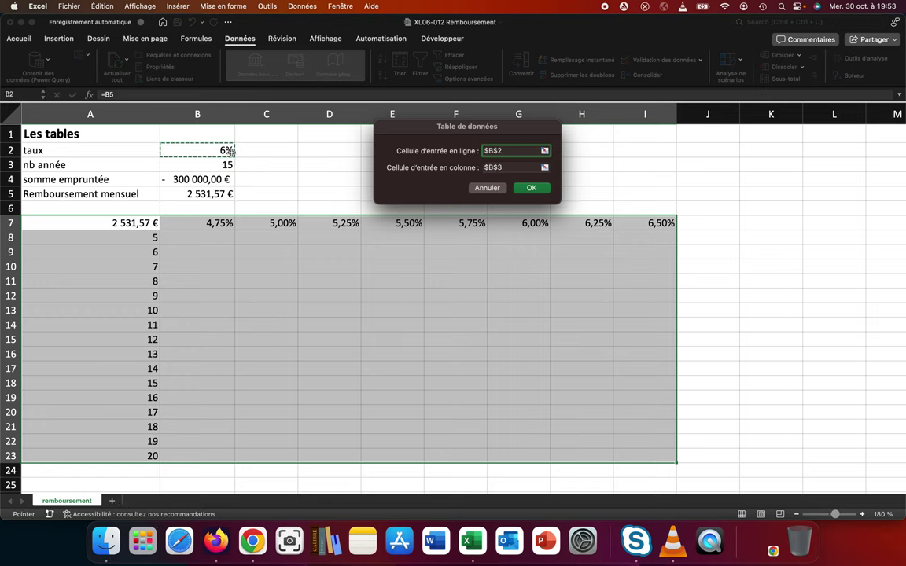
click(520, 189)
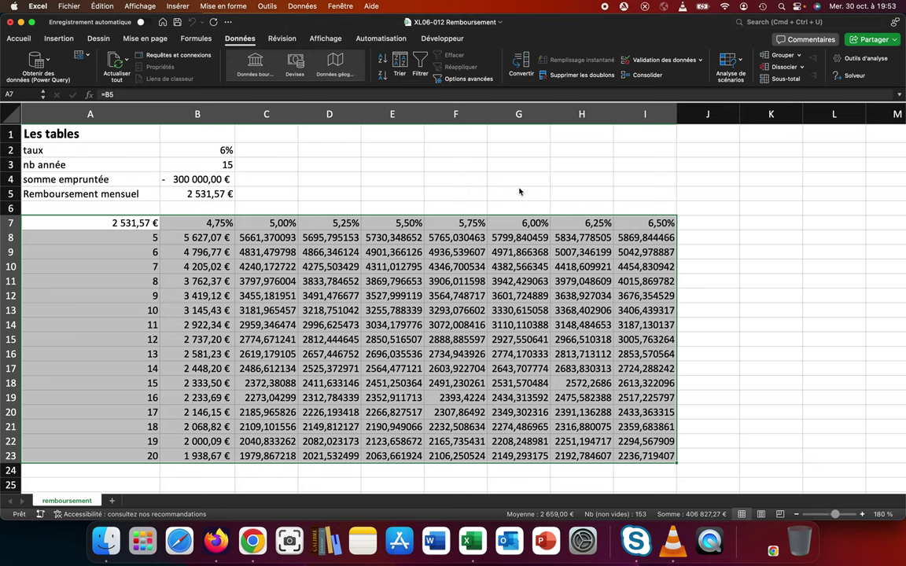
Apply the euro currency format with two decimals to the results in C8:I23
click(280, 239)
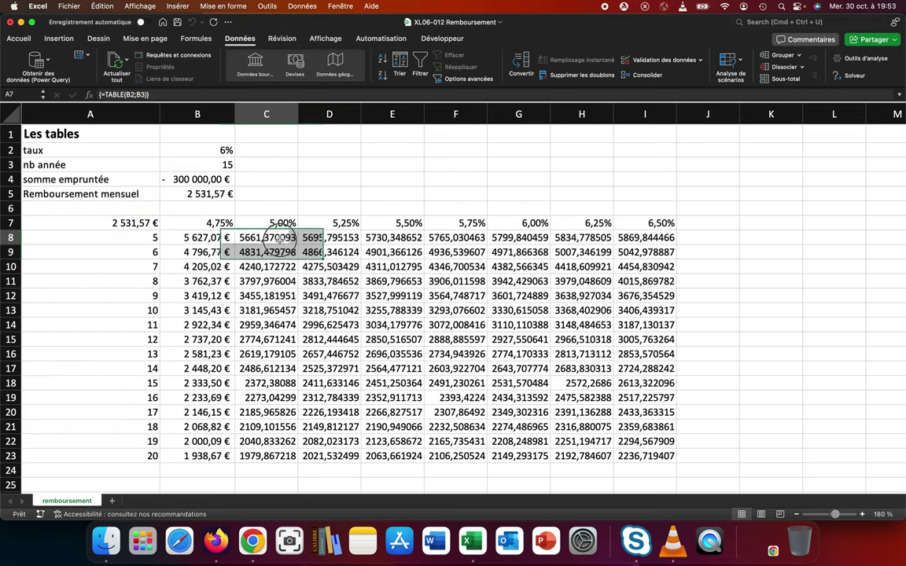
mouse_move(280, 238)
mouse_down()
mouse_move(636, 440)
mouse_move(637, 455)
mouse_up()
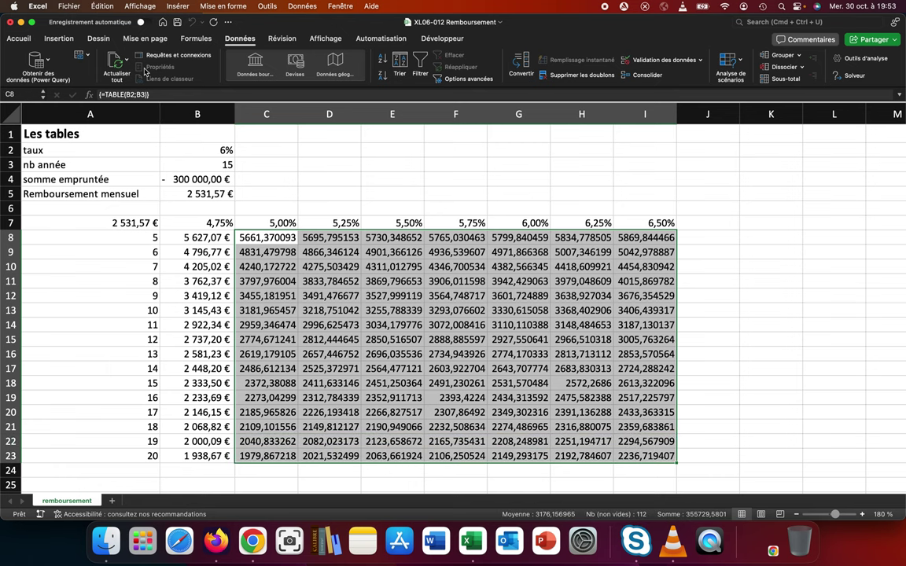
click(22, 38)
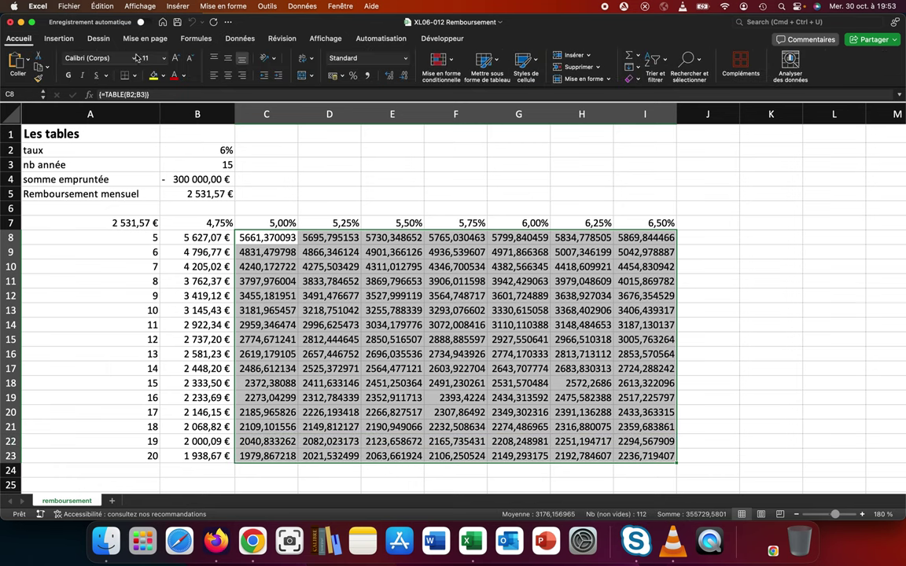
click(332, 76)
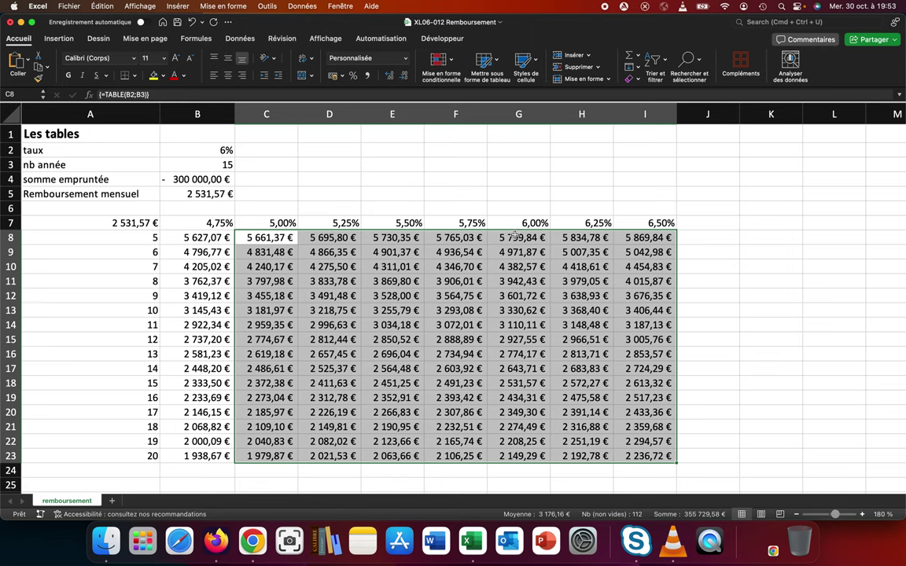
click(513, 383)
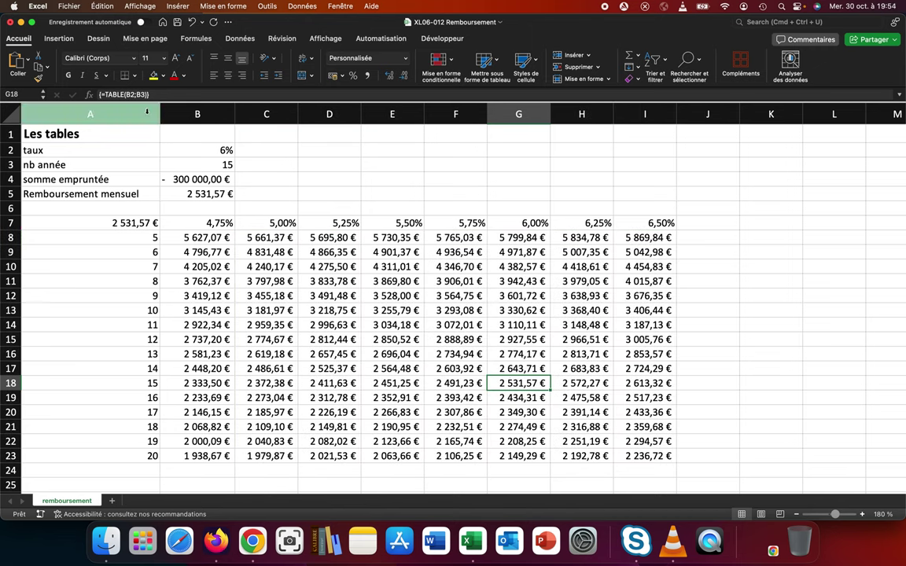
Give G18, the 2 531,57 € repayment for 15 years at 6%, a yellow fill
click(154, 77)
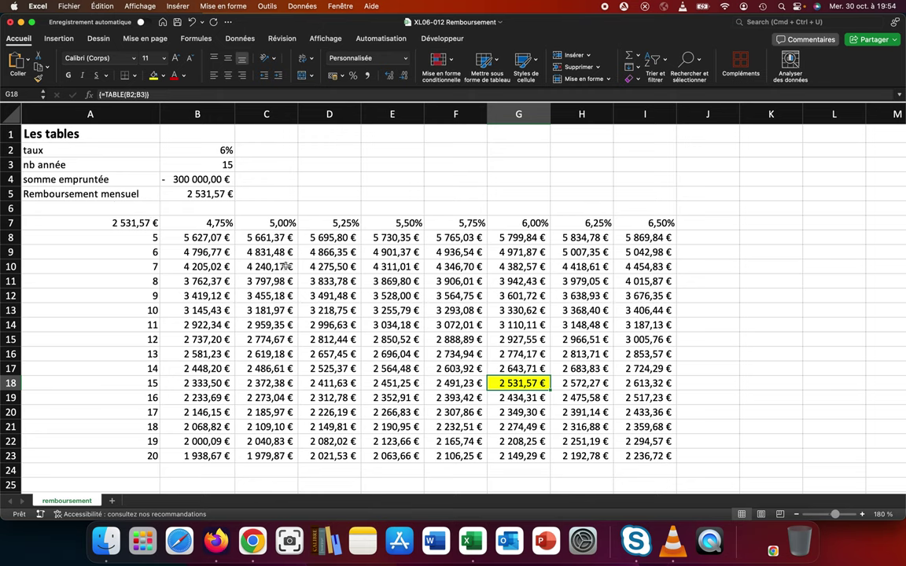
click(381, 343)
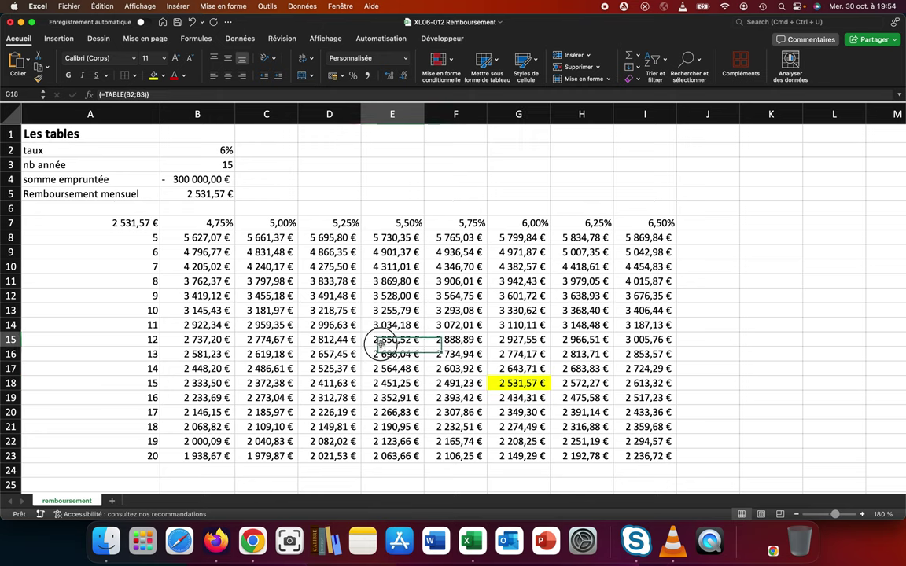